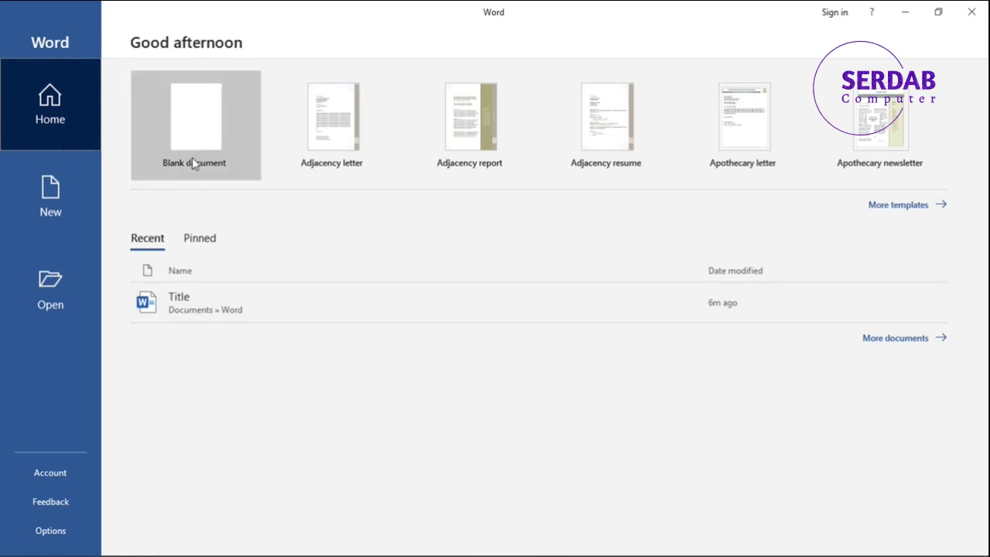
# Mark out the start page's templates and recent documents area with a rectangular screen snip.
pyautogui.press('super+shift+s')
pyautogui.moveTo(0, 1)
pyautogui.mouseDown()
pyautogui.moveTo(60, 549)
pyautogui.moveTo(99, 553)
pyautogui.moveTo(0, 1)
pyautogui.mouseUp()
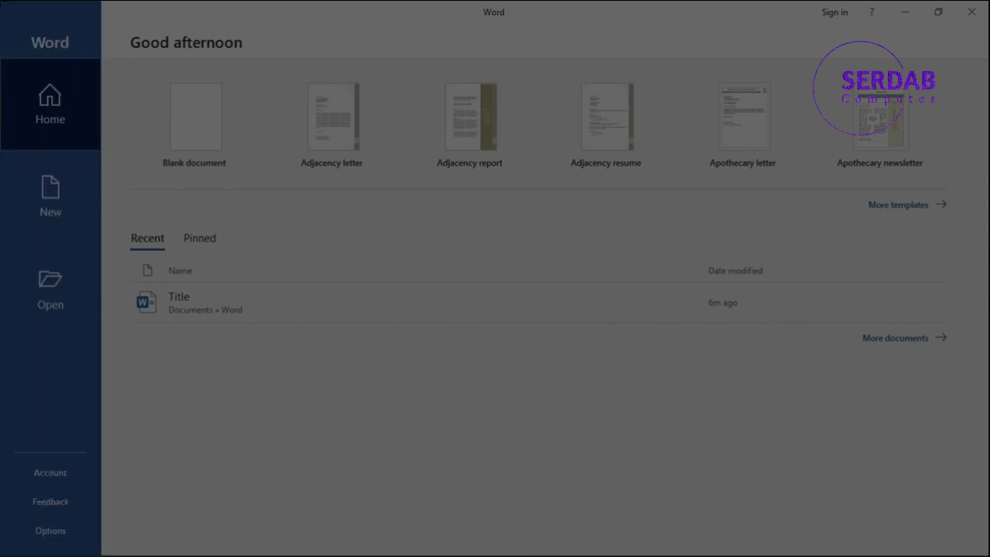
pyautogui.moveTo(103, 1); pyautogui.dragTo(989, 556)
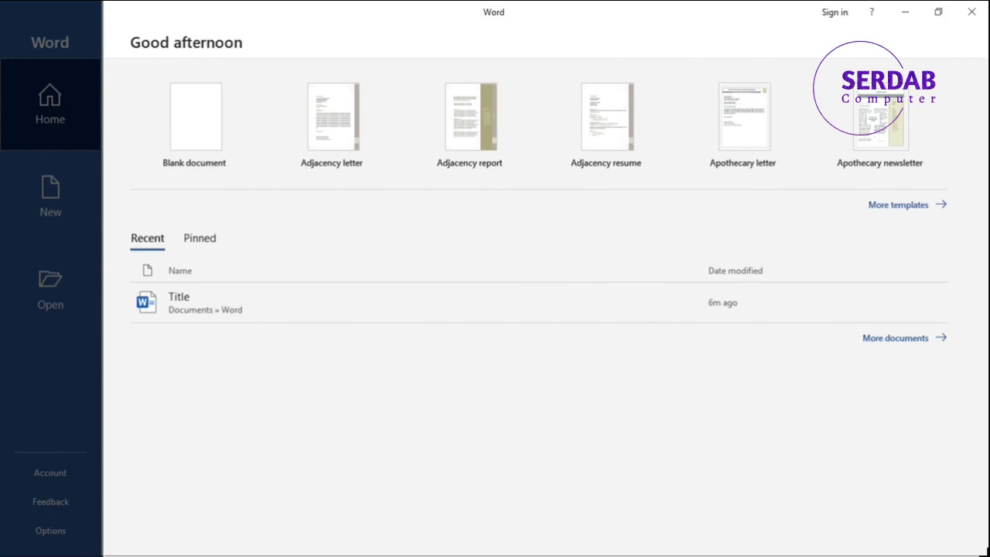
pyautogui.moveTo(989, 556); pyautogui.dragTo(103, 0)
pyautogui.click(567, 33)
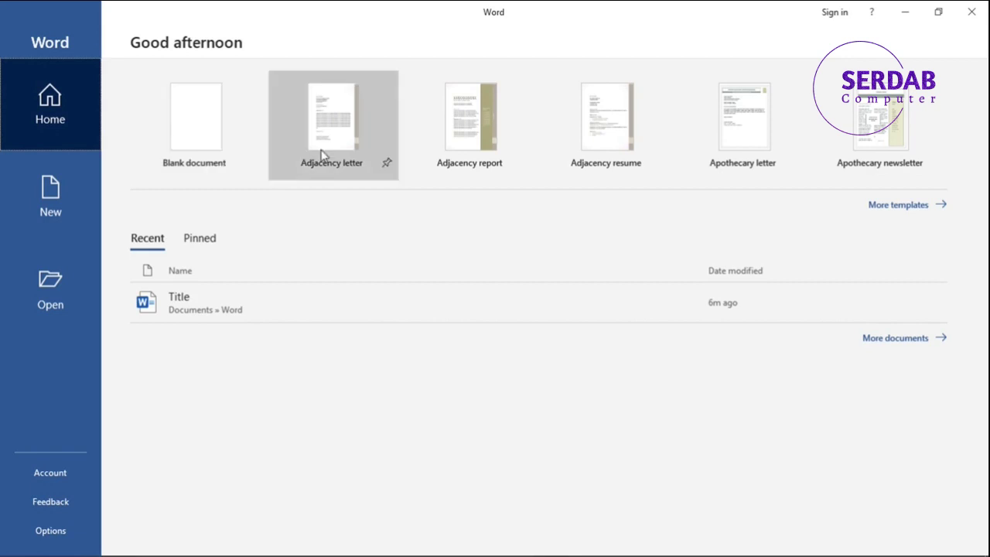
# Browse the full list of document templates and return to the home page.
pyautogui.click(879, 206)
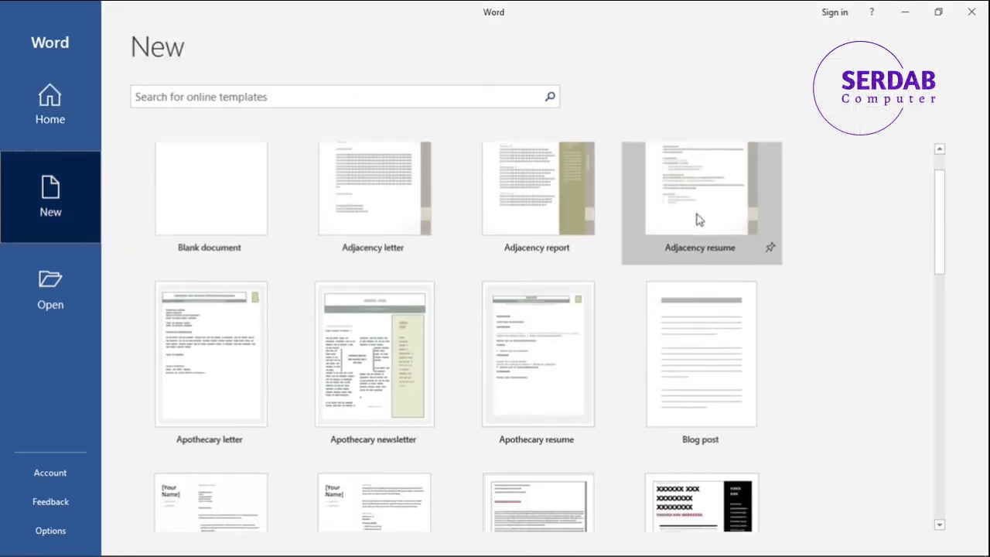
pyautogui.scroll(-6, 696, 221)
pyautogui.scroll(-6, 684, 430)
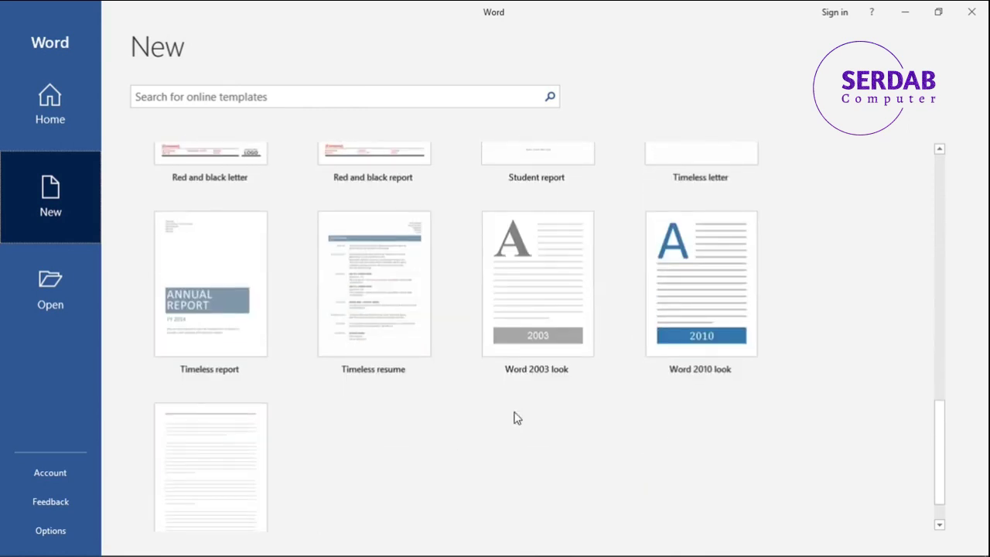
pyautogui.scroll(-1, 516, 418)
pyautogui.scroll(6, 517, 418)
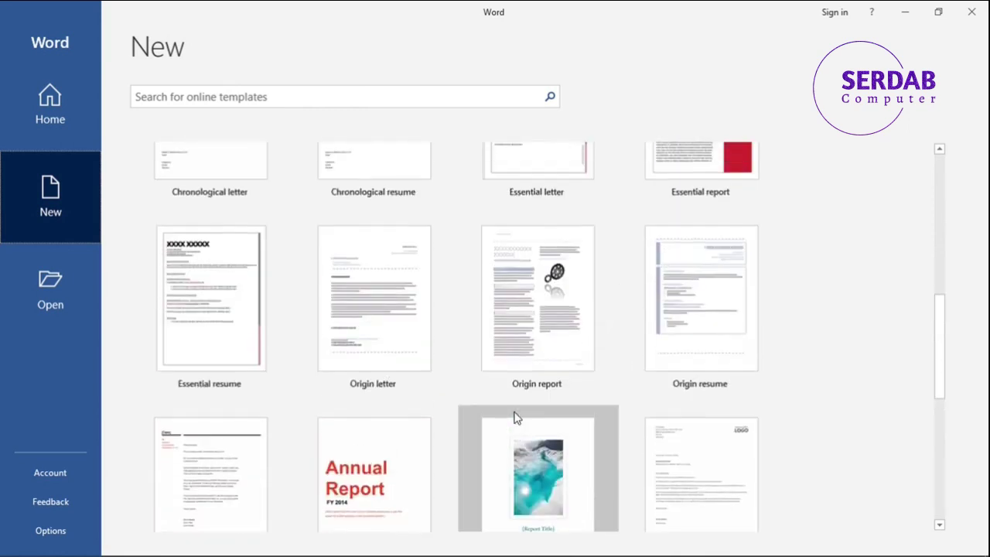
pyautogui.scroll(6, 517, 419)
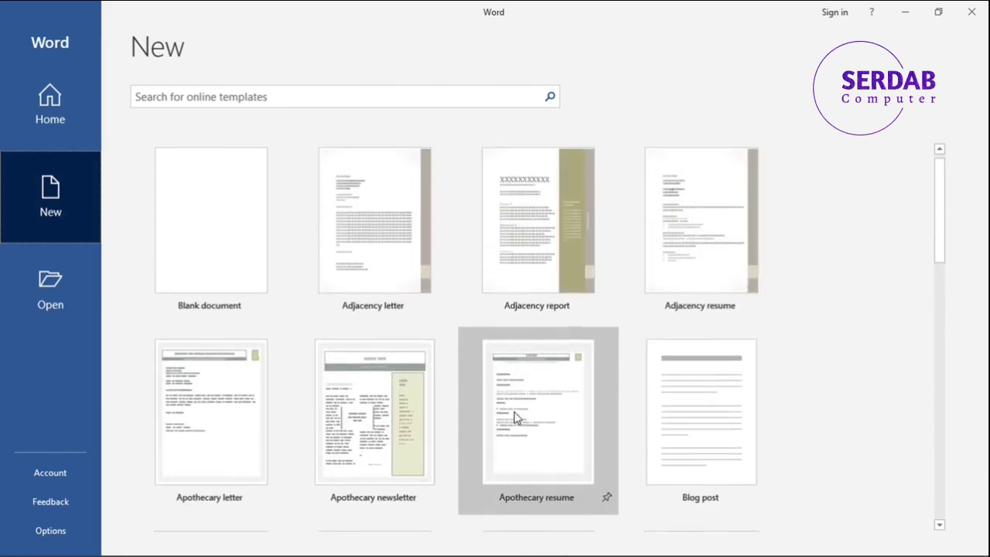
pyautogui.click(87, 118)
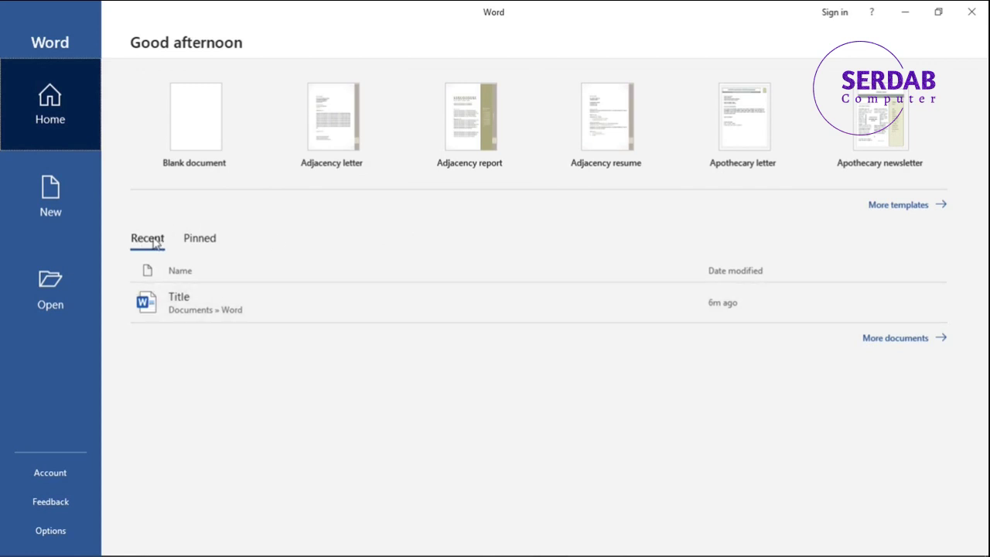
# Check the pinned and recent document lists and the full documents list, and return to the home page.
pyautogui.click(202, 239)
pyautogui.click(144, 241)
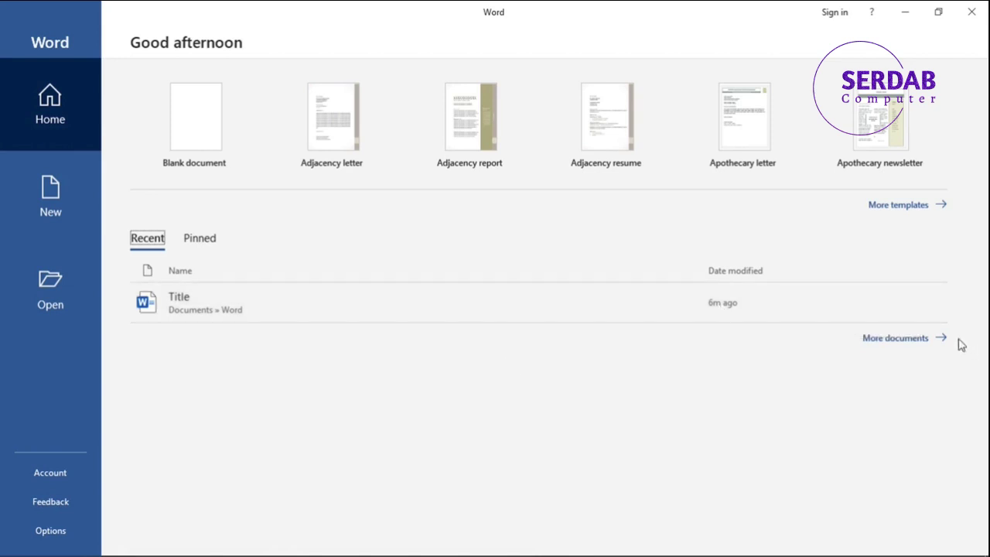
pyautogui.click(897, 340)
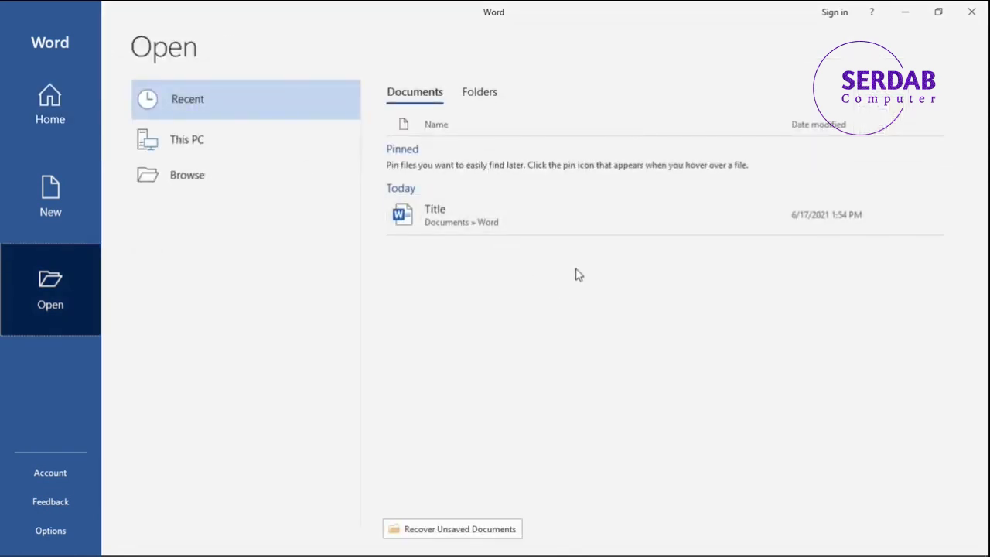
pyautogui.click(26, 103)
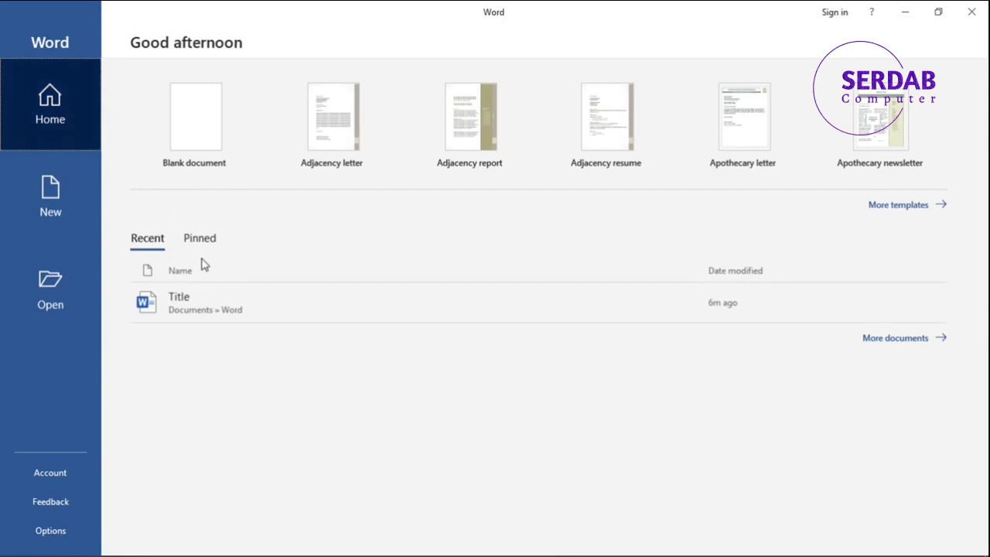
# Pin the Title document in the recent list and show the pinned documents.
pyautogui.click(684, 304)
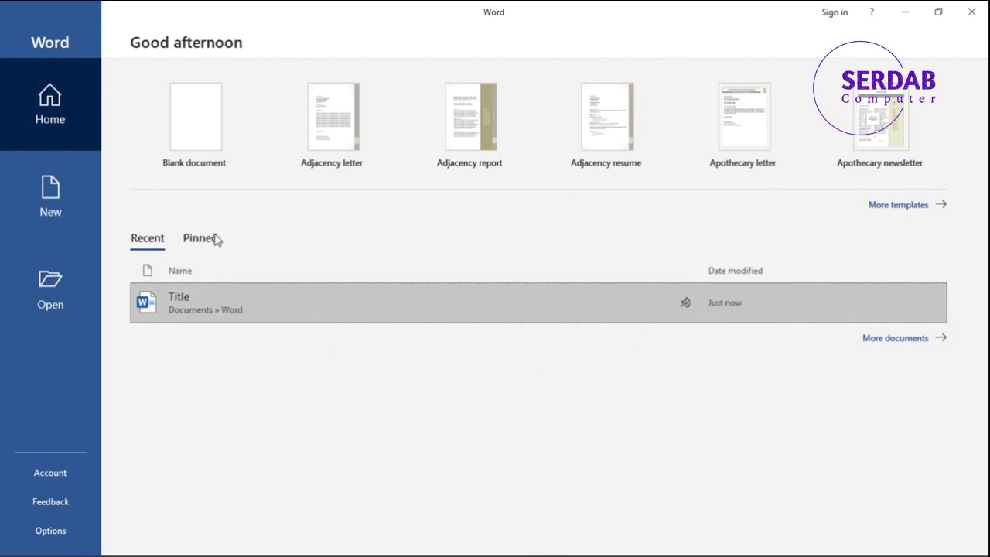
pyautogui.click(187, 243)
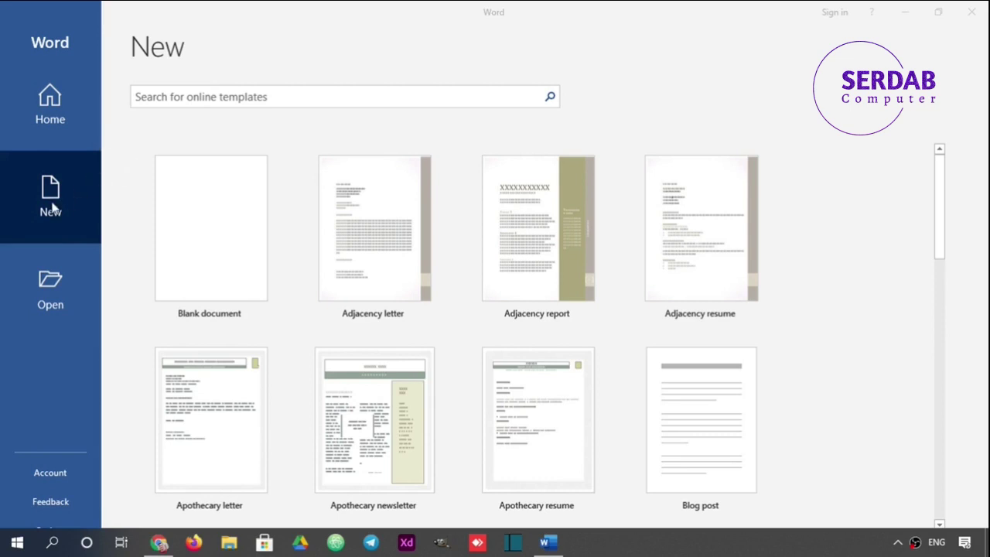
# Create a new blank document from the list of available templates.
pyautogui.scroll(-3, 418, 240)
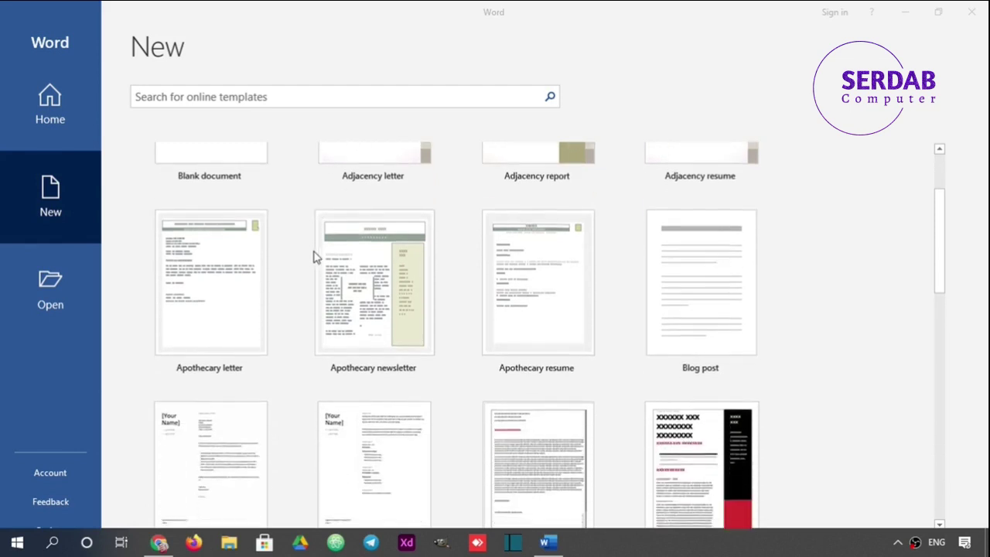
pyautogui.scroll(-2, 341, 271)
pyautogui.scroll(5, 364, 258)
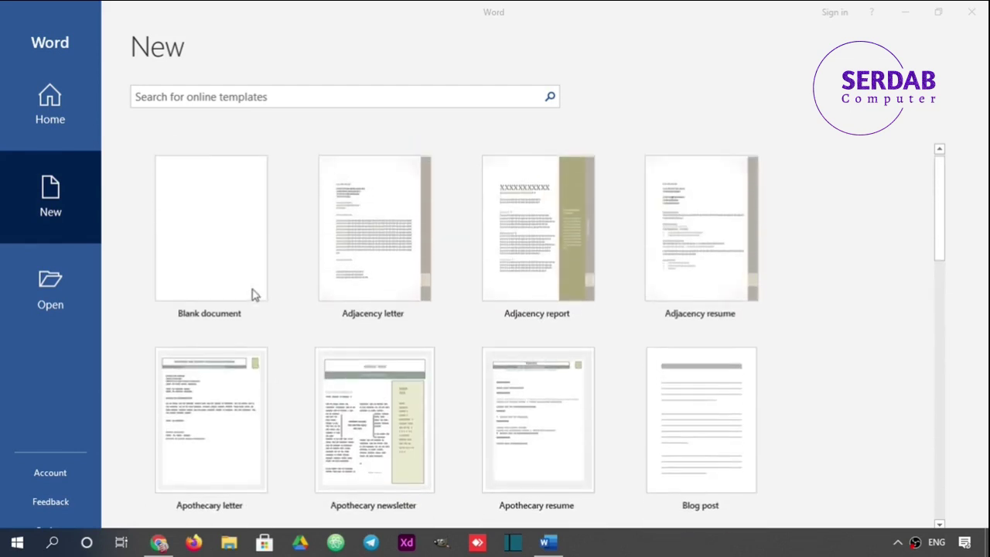
pyautogui.click(191, 233)
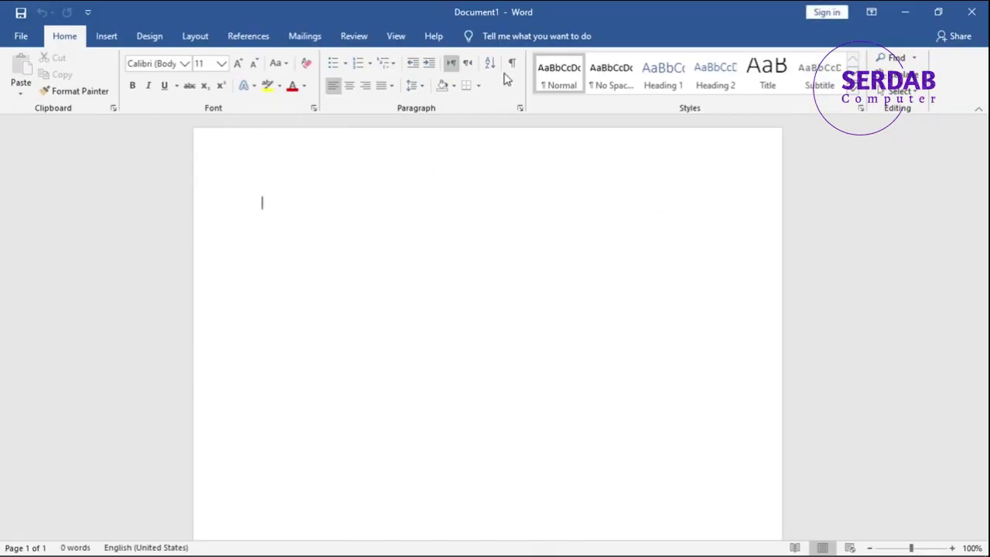
pyautogui.scroll(-2, 400, 270)
pyautogui.scroll(3, 416, 288)
# Close the blank document and relaunch Word.
pyautogui.click(972, 12)
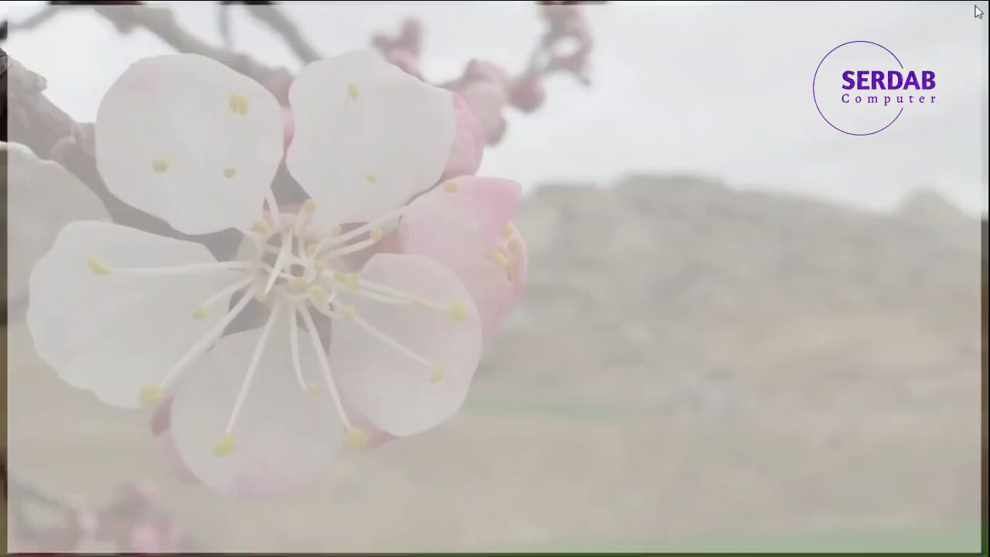
pyautogui.press('super')
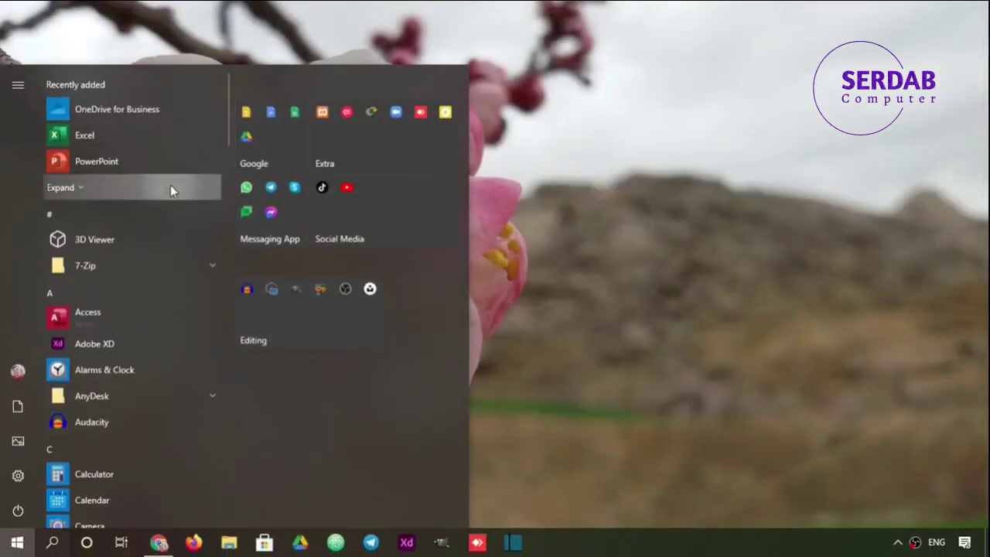
pyautogui.click(170, 187)
pyautogui.click(119, 243)
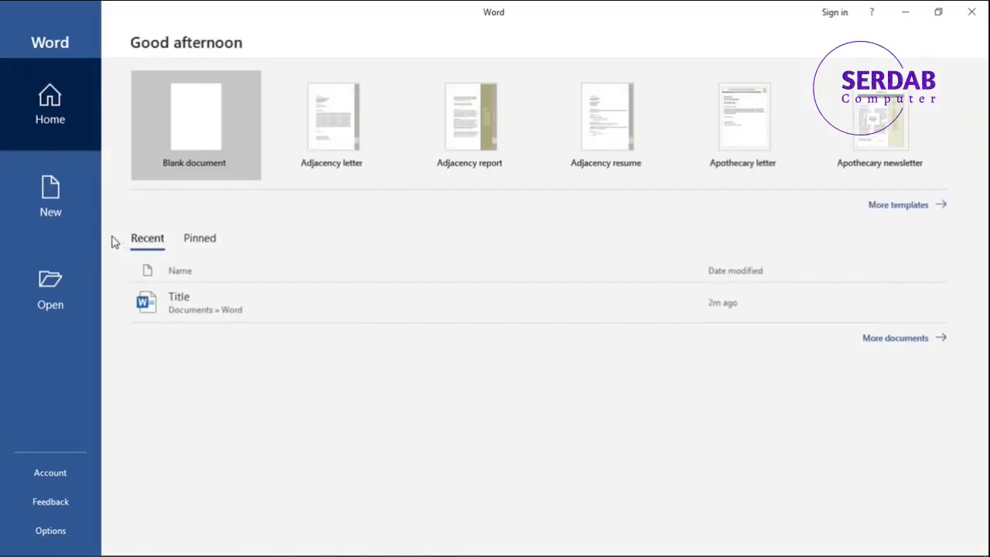
# Create a new document from the Essential letter template.
pyautogui.click(72, 211)
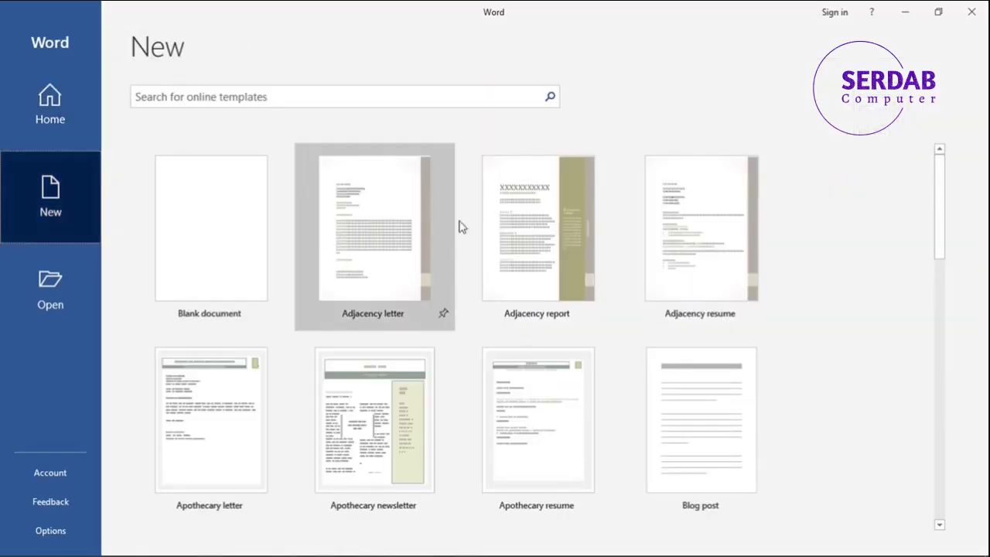
pyautogui.scroll(-3, 629, 287)
pyautogui.scroll(-3, 629, 287)
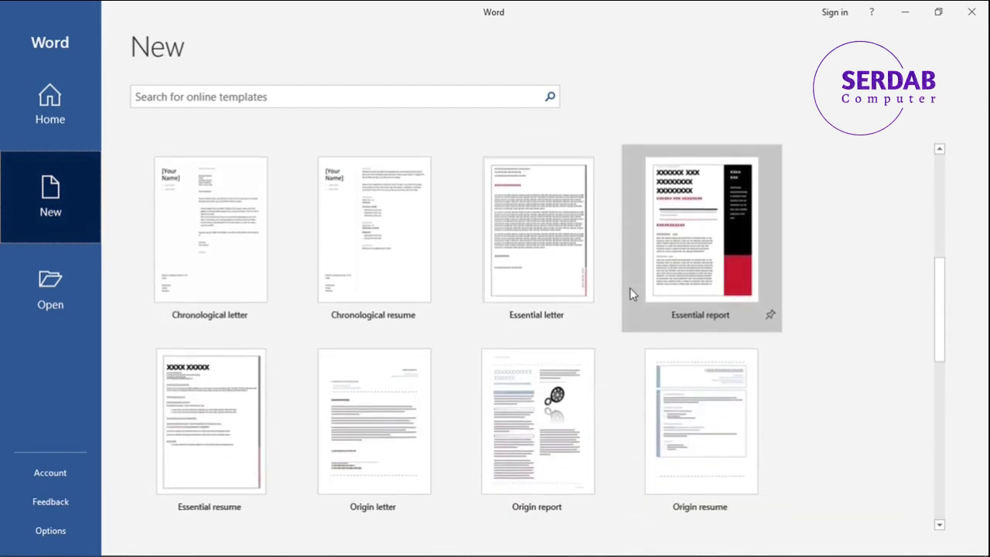
pyautogui.click(564, 279)
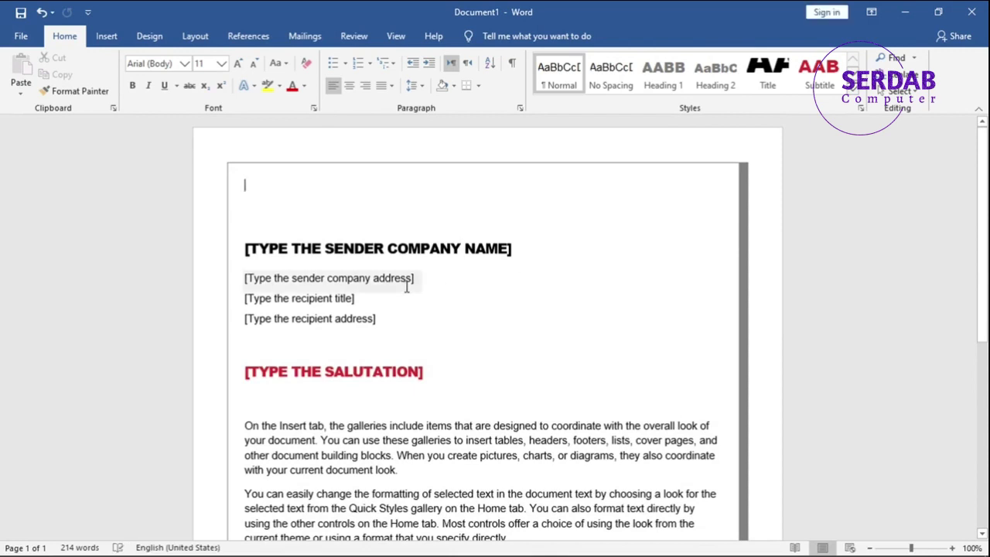
# Examine the letter's placeholder fields for the sender, the recipient, the closing, the author and the sender's address.
pyautogui.click(371, 280)
pyautogui.click(331, 298)
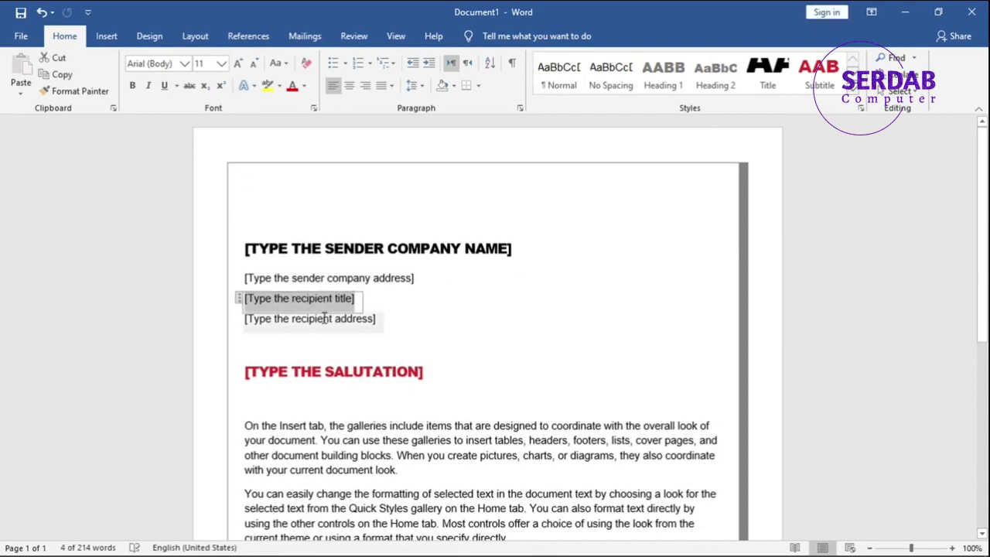
pyautogui.click(325, 318)
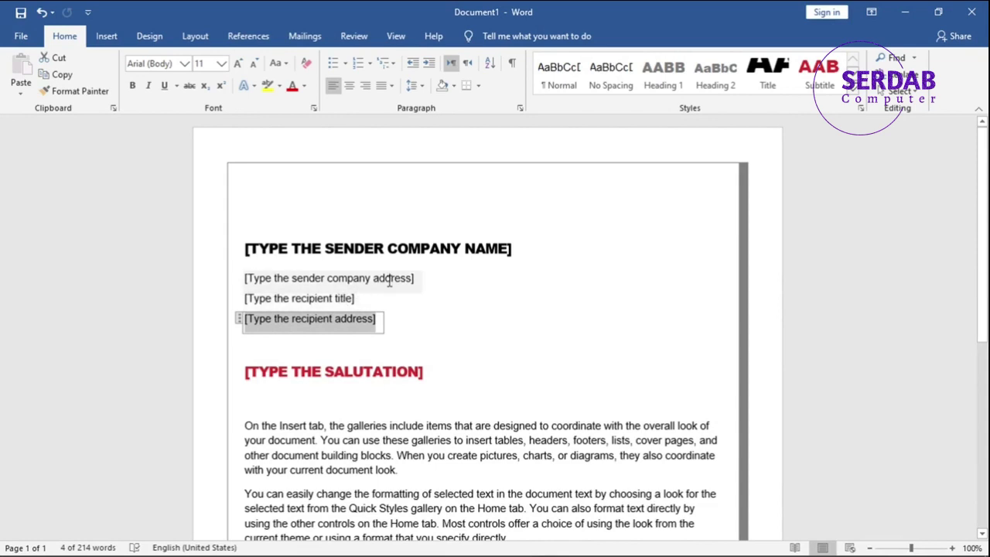
pyautogui.scroll(-7, 471, 286)
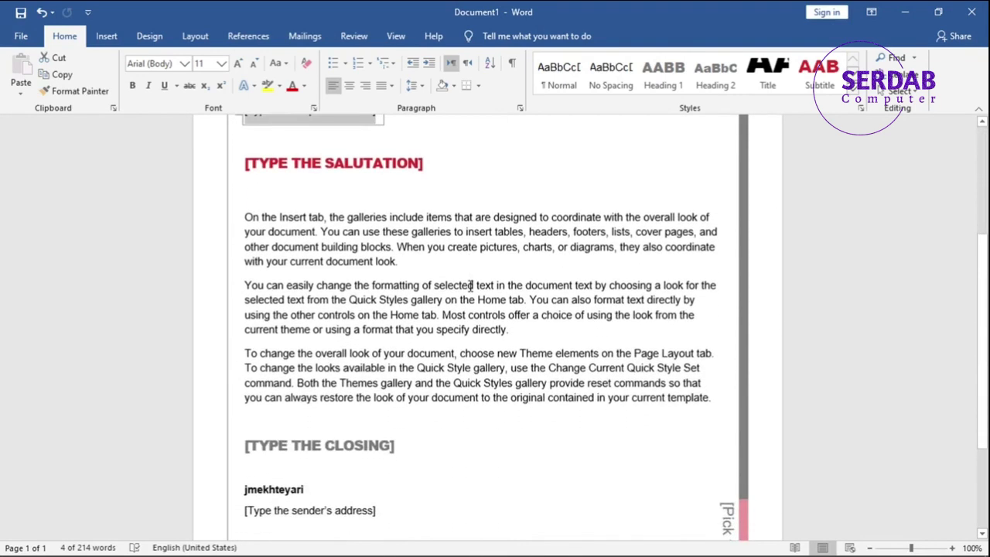
pyautogui.scroll(-1, 470, 286)
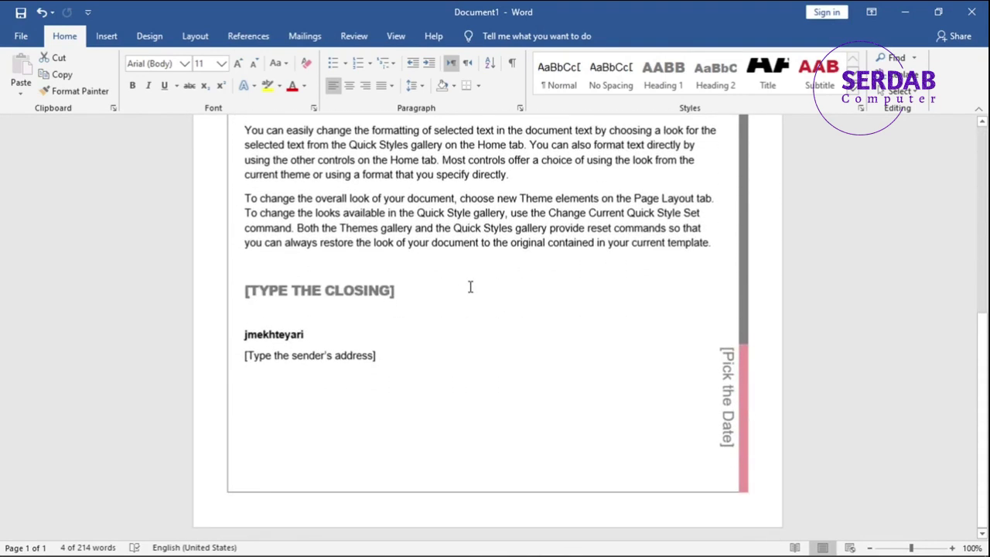
pyautogui.click(288, 335)
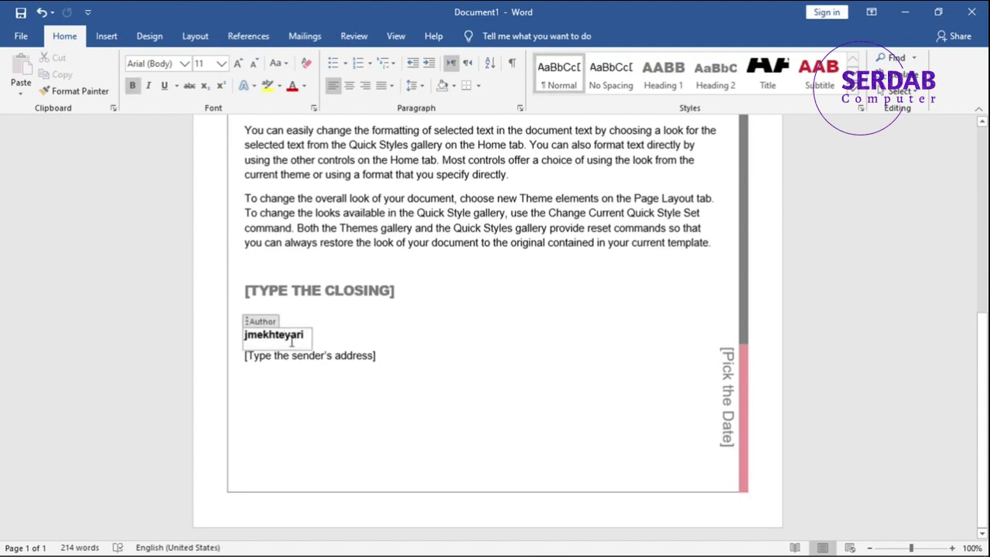
pyautogui.click(367, 370)
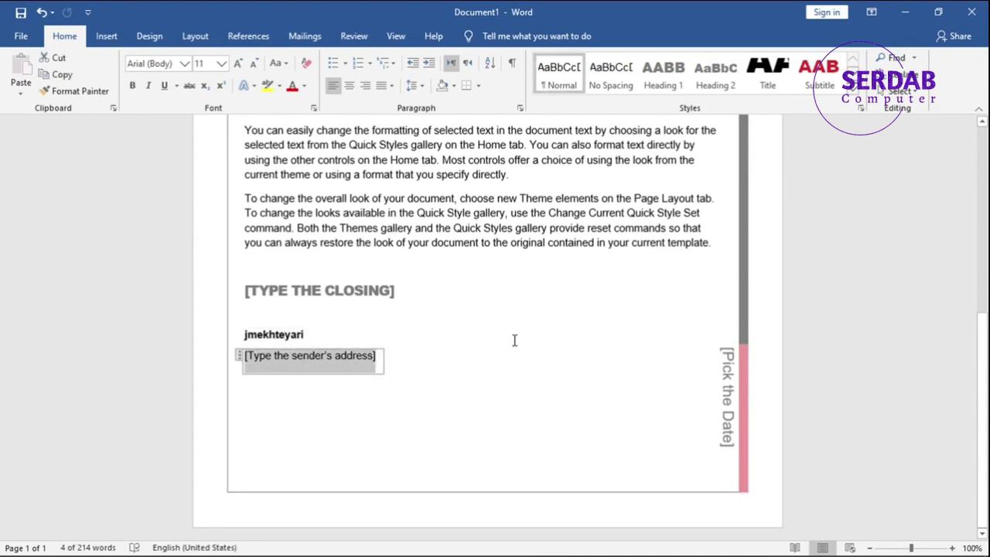
pyautogui.scroll(8, 515, 341)
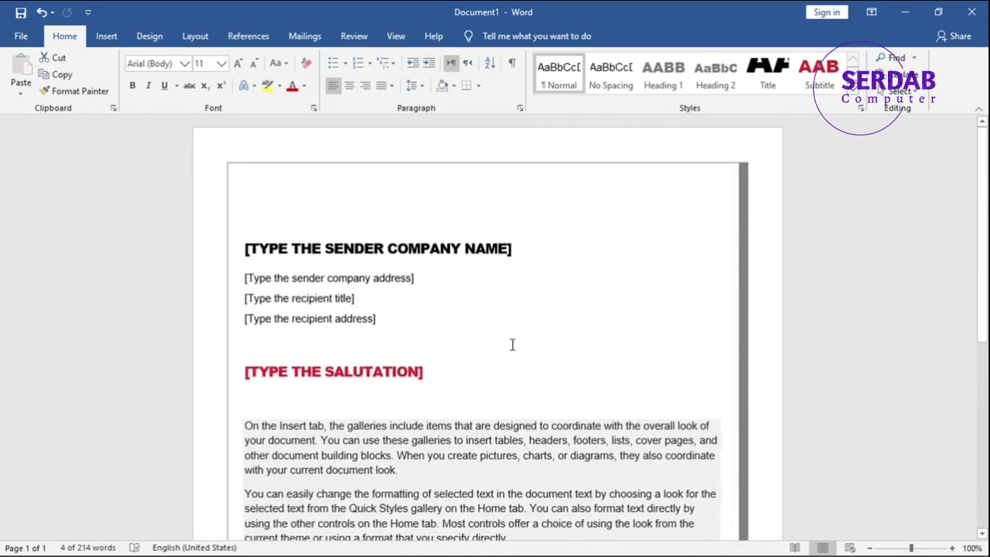
# Close the letter document without saving it and relaunch Word.
pyautogui.click(971, 11)
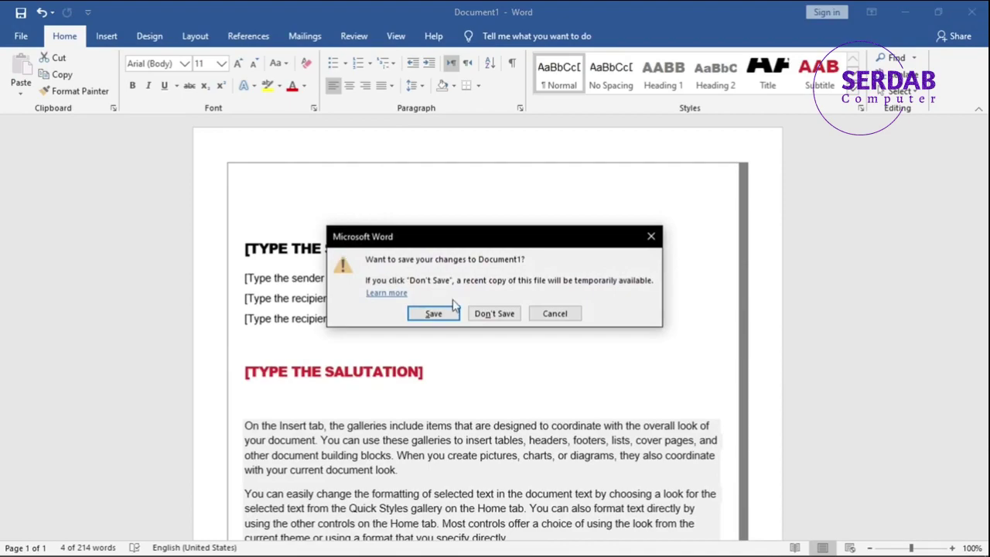
pyautogui.click(476, 311)
pyautogui.press('super')
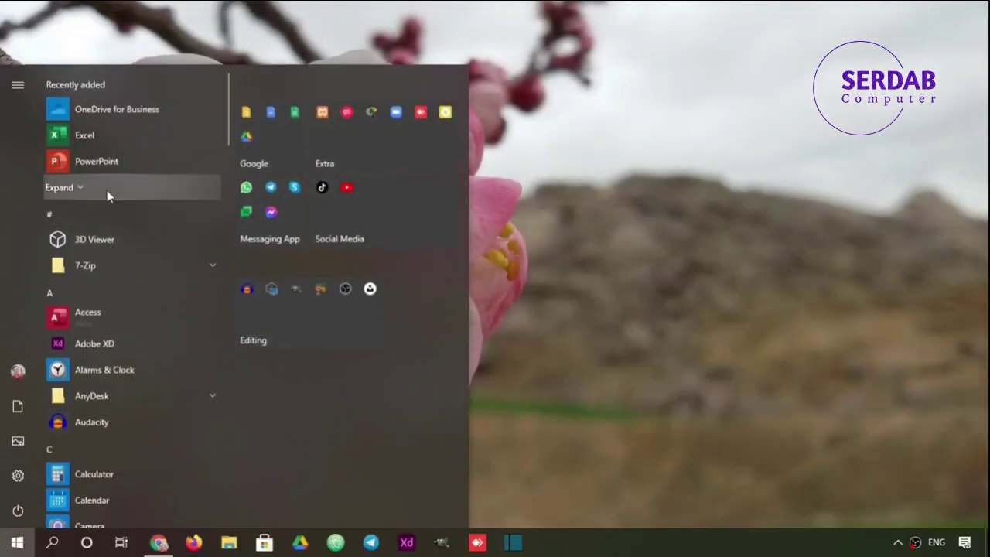
pyautogui.click(68, 186)
pyautogui.click(85, 239)
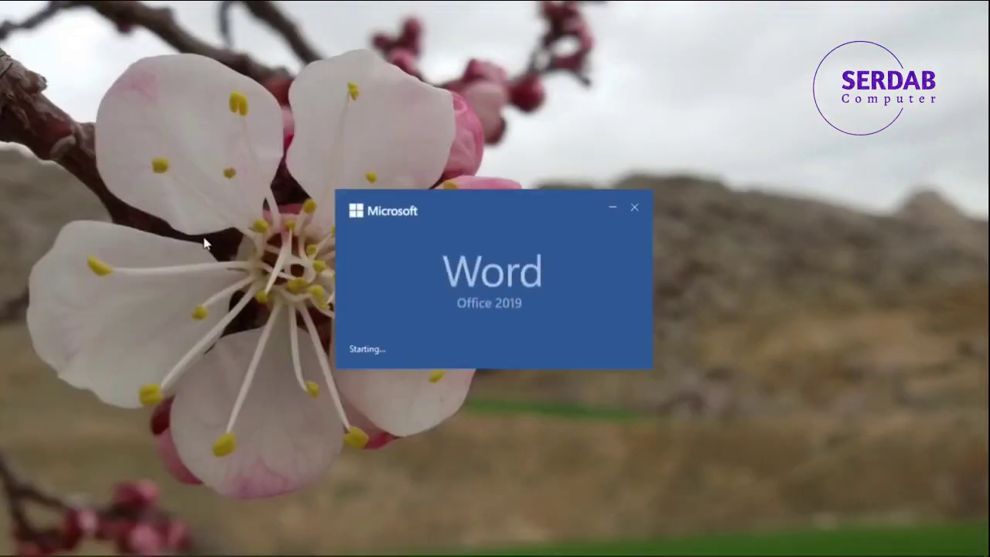
# Look through the complete list of templates available for creating a new document.
pyautogui.click(78, 223)
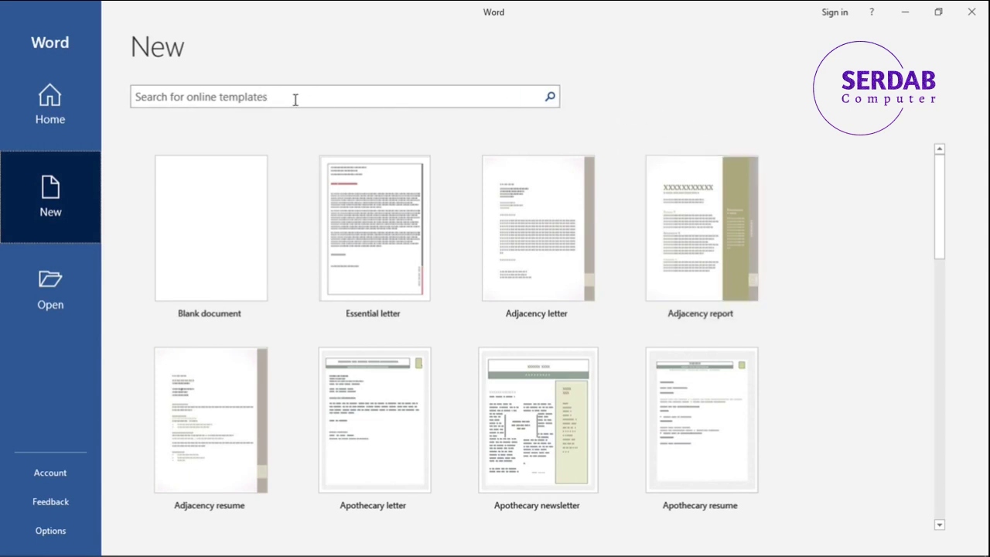
pyautogui.scroll(-5, 818, 159)
pyautogui.scroll(-6, 825, 198)
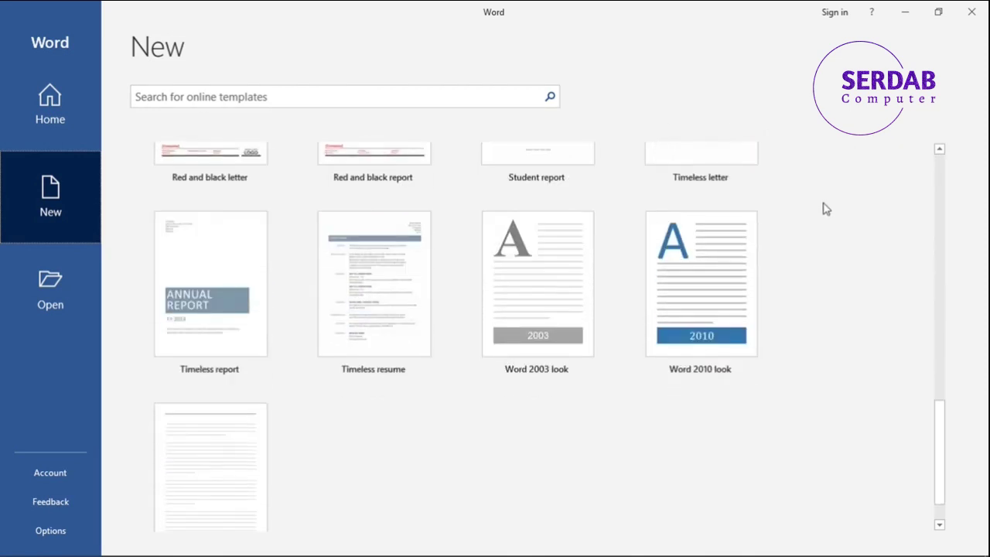
pyautogui.scroll(-1, 826, 209)
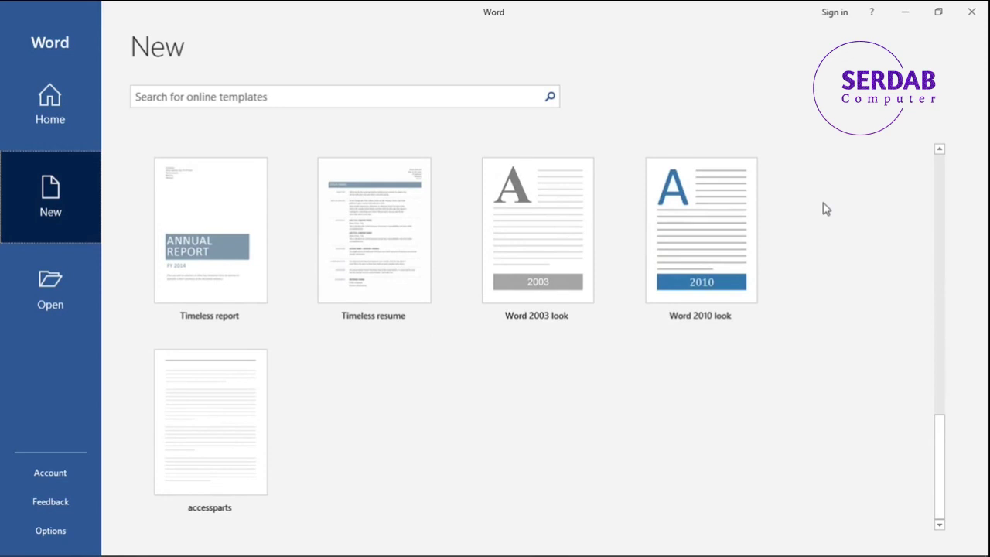
pyautogui.scroll(12, 826, 209)
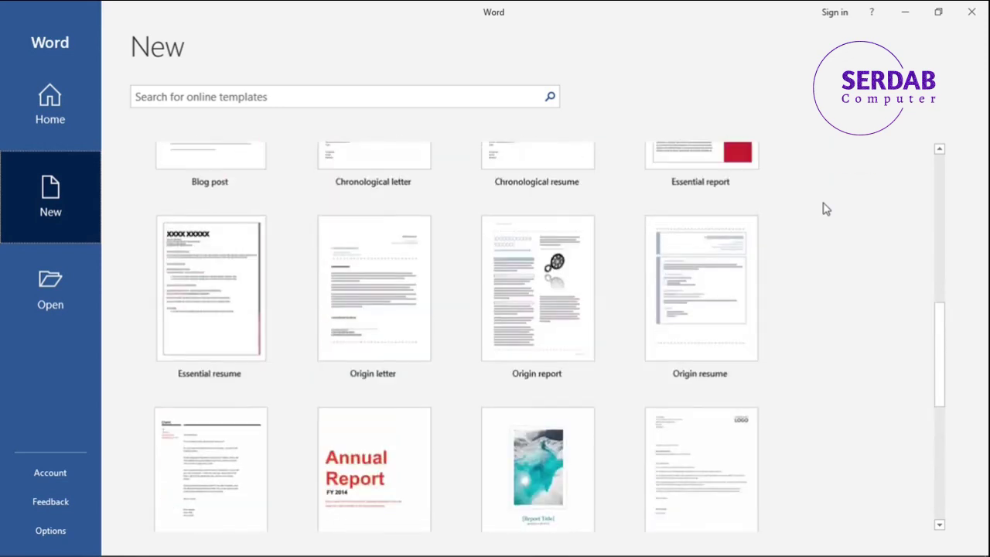
pyautogui.scroll(2, 826, 209)
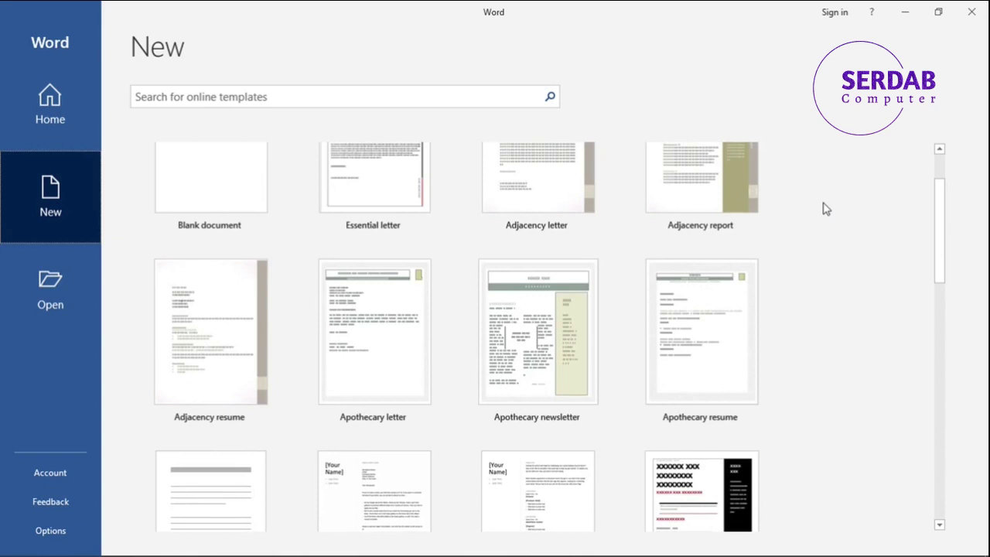
pyautogui.scroll(2, 826, 209)
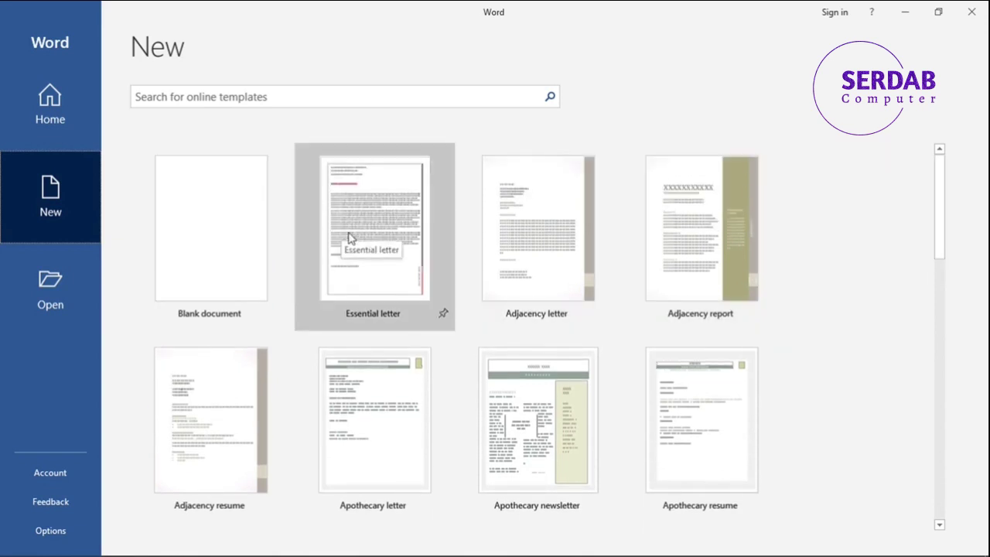
pyautogui.scroll(-4, 650, 256)
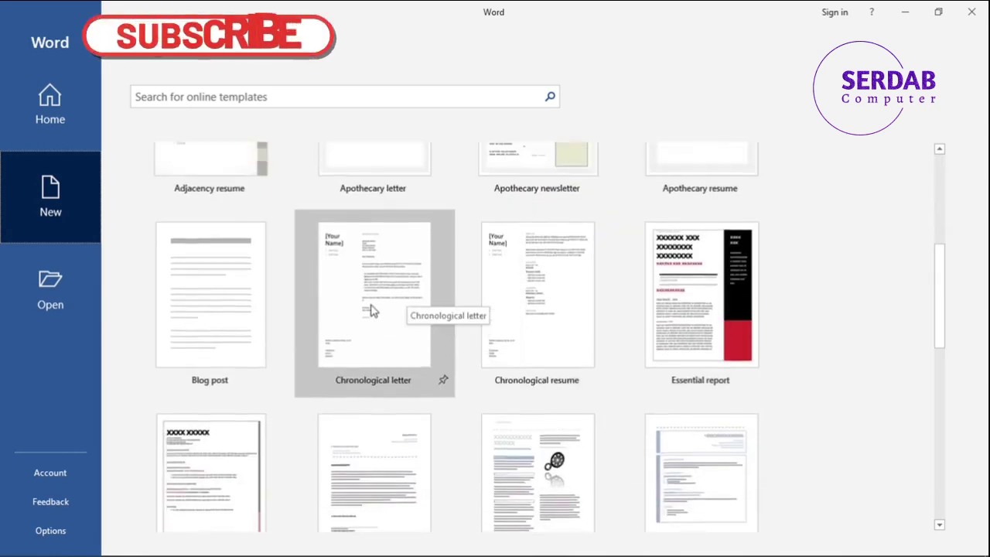
pyautogui.scroll(2, 373, 307)
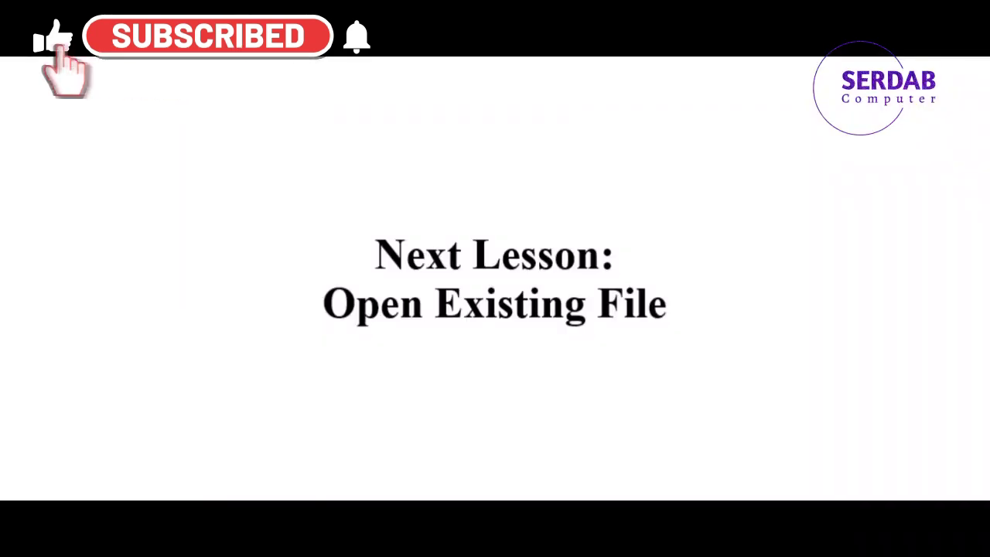